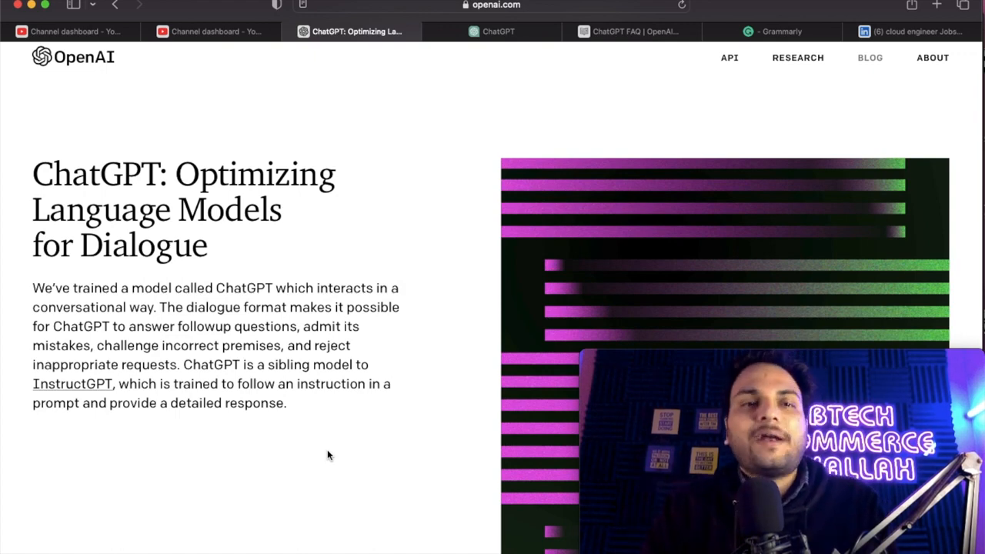
Step: Read the ChatGPT announcement's introduction and the first sample conversation, about debugging code
{"action": "scroll", "coordinate": [327, 450], "scroll_direction": "down", "scroll_amount": 1}
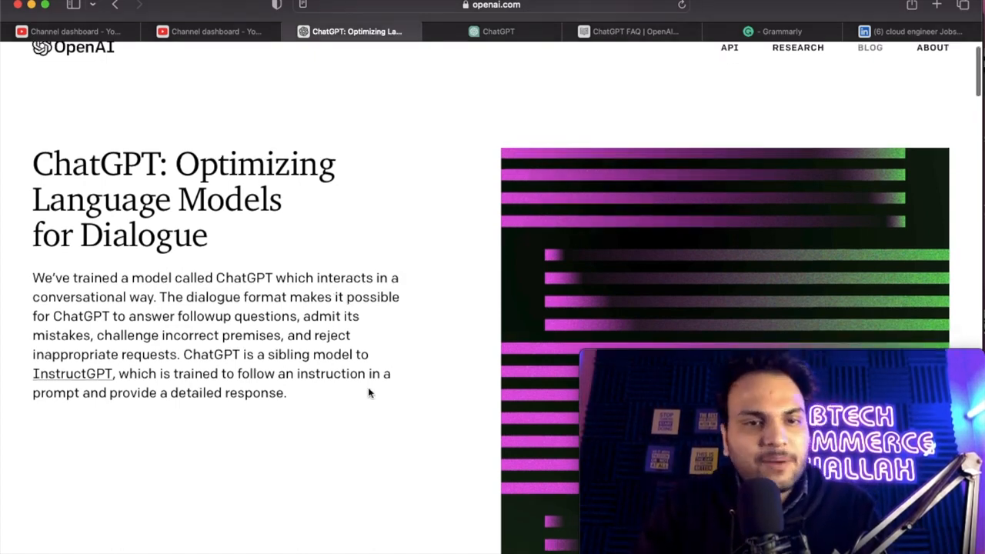
{"action": "scroll", "coordinate": [206, 496], "scroll_direction": "down", "scroll_amount": 1}
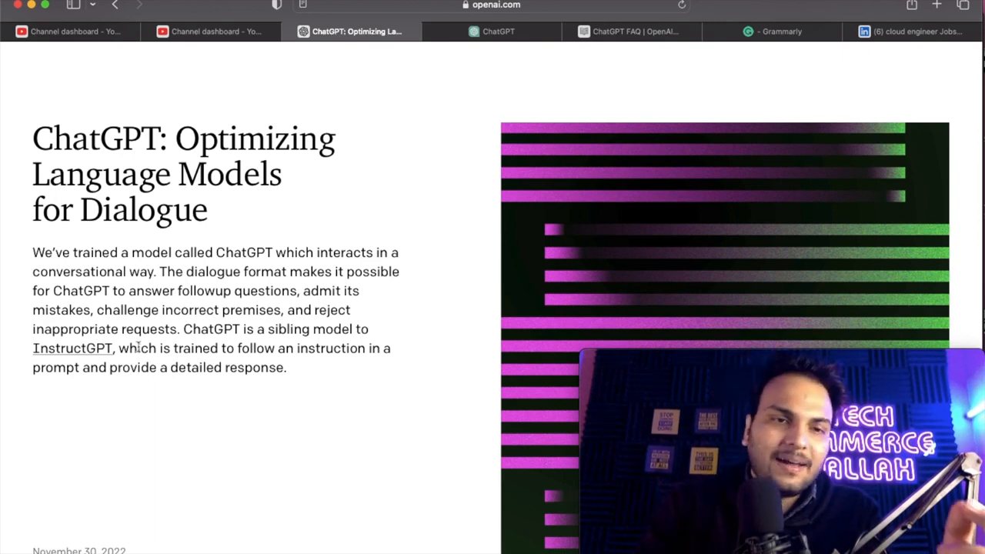
{"action": "scroll", "coordinate": [351, 475], "scroll_direction": "down", "scroll_amount": 6}
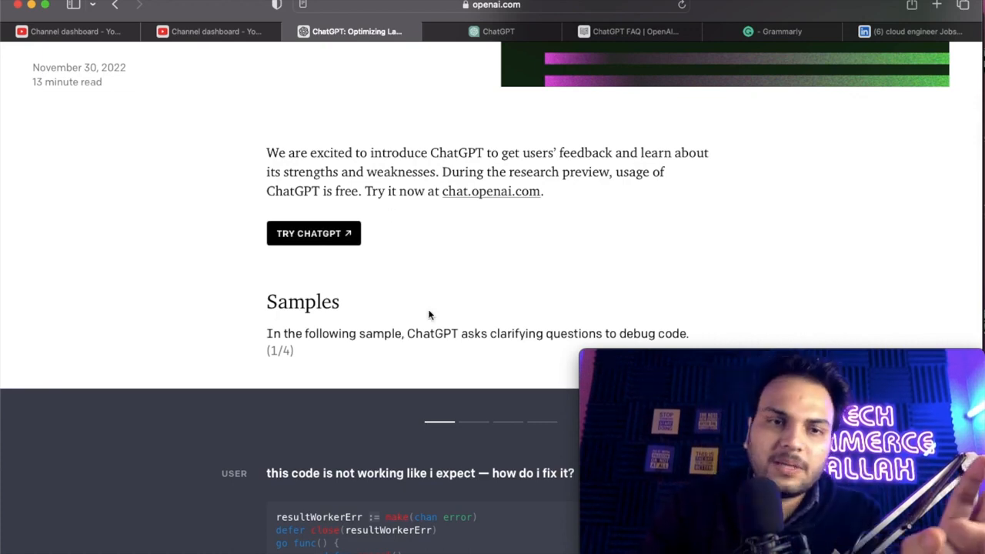
{"action": "scroll", "coordinate": [430, 314], "scroll_direction": "down", "scroll_amount": 3}
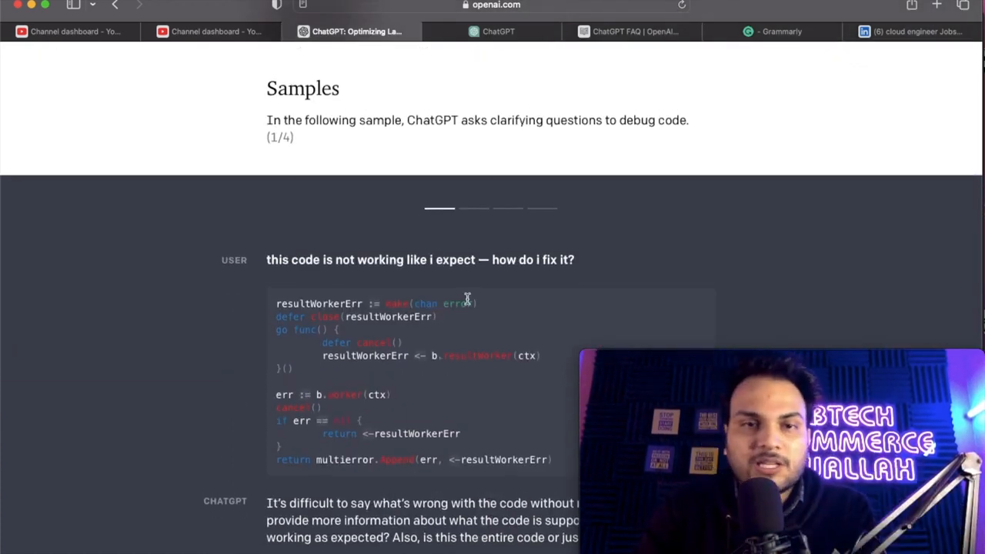
{"action": "scroll", "coordinate": [478, 270], "scroll_direction": "down", "scroll_amount": 1}
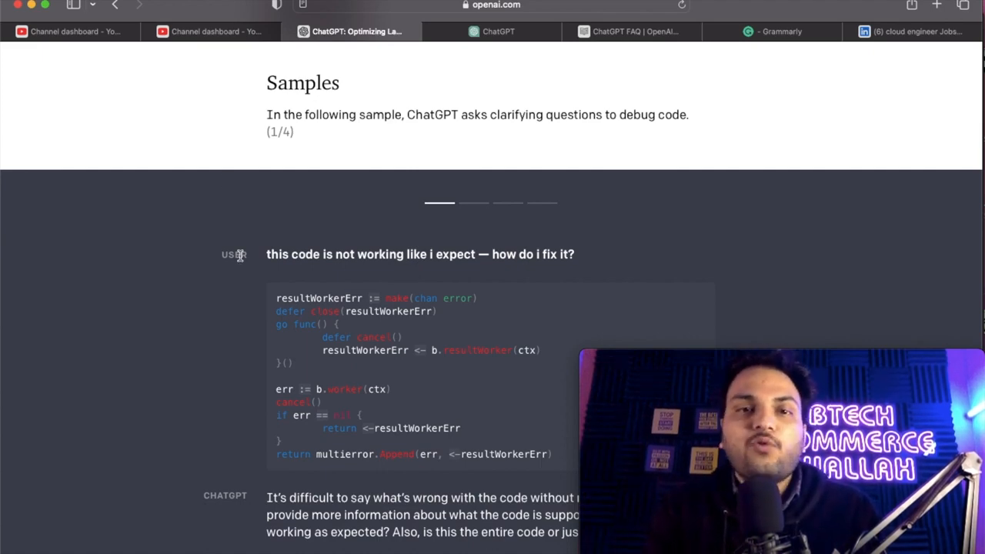
{"action": "scroll", "coordinate": [239, 256], "scroll_direction": "down", "scroll_amount": 1}
{"action": "scroll", "coordinate": [351, 276], "scroll_direction": "down", "scroll_amount": 1}
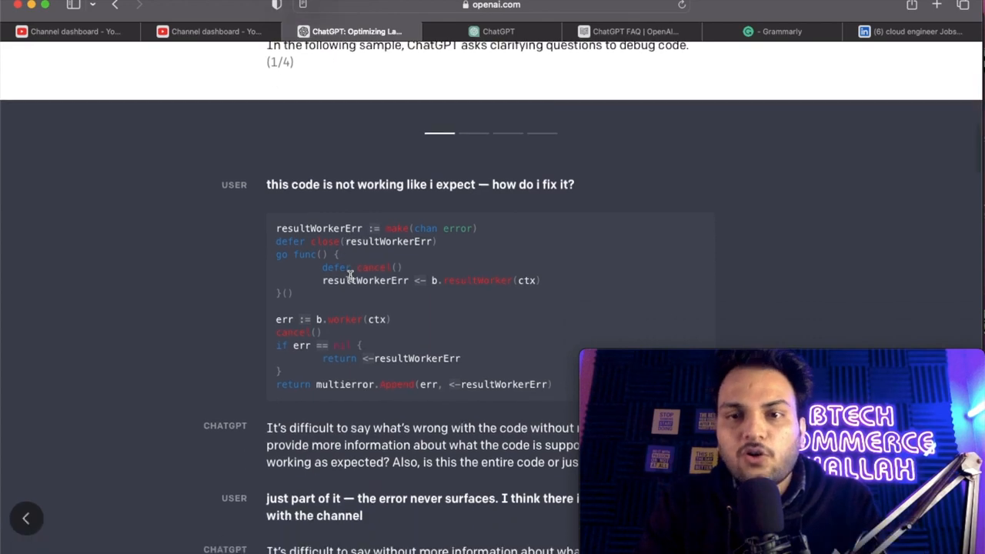
{"action": "scroll", "coordinate": [350, 275], "scroll_direction": "down", "scroll_amount": 4}
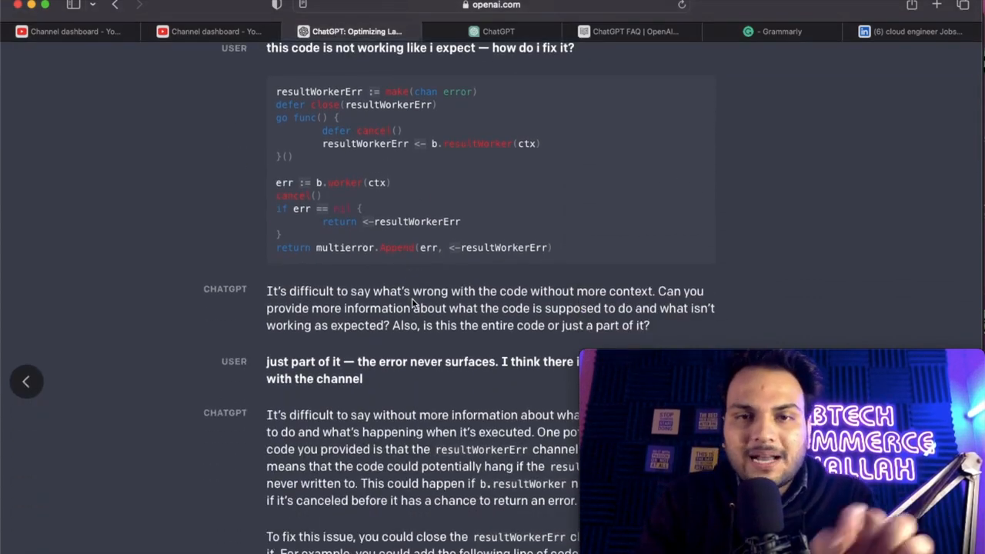
{"action": "scroll", "coordinate": [475, 288], "scroll_direction": "down", "scroll_amount": 3}
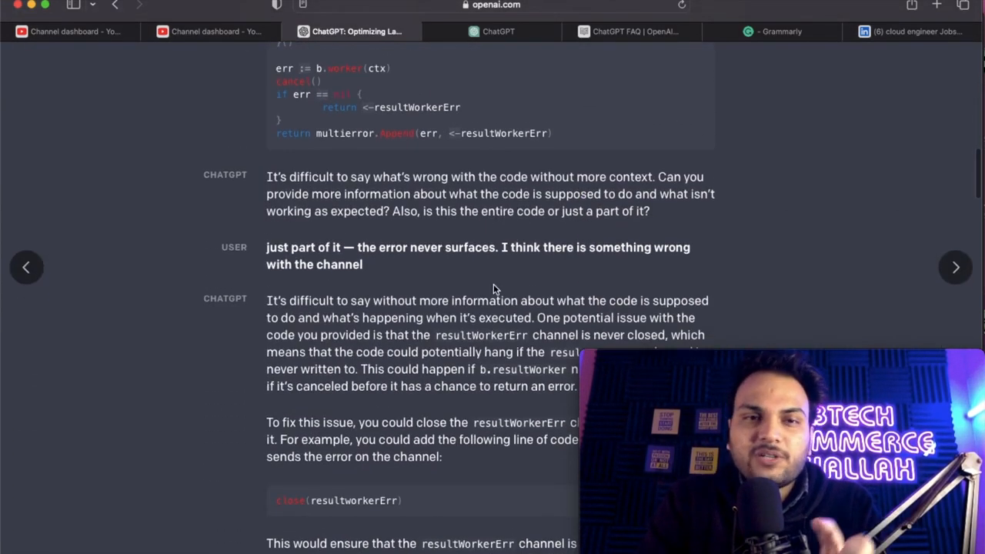
{"action": "scroll", "coordinate": [493, 288], "scroll_direction": "down", "scroll_amount": 1}
{"action": "scroll", "coordinate": [494, 288], "scroll_direction": "up", "scroll_amount": 2}
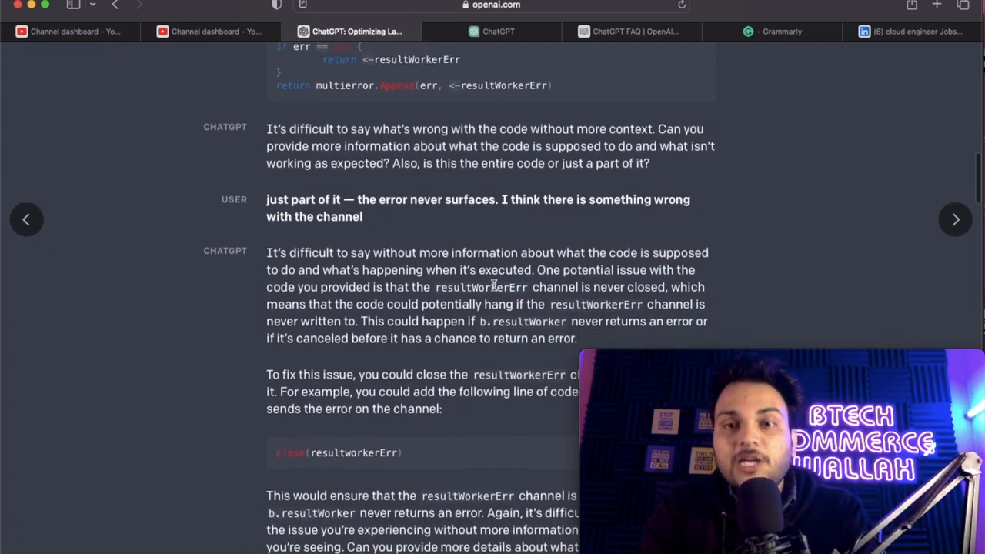
{"action": "scroll", "coordinate": [493, 286], "scroll_direction": "down", "scroll_amount": 4}
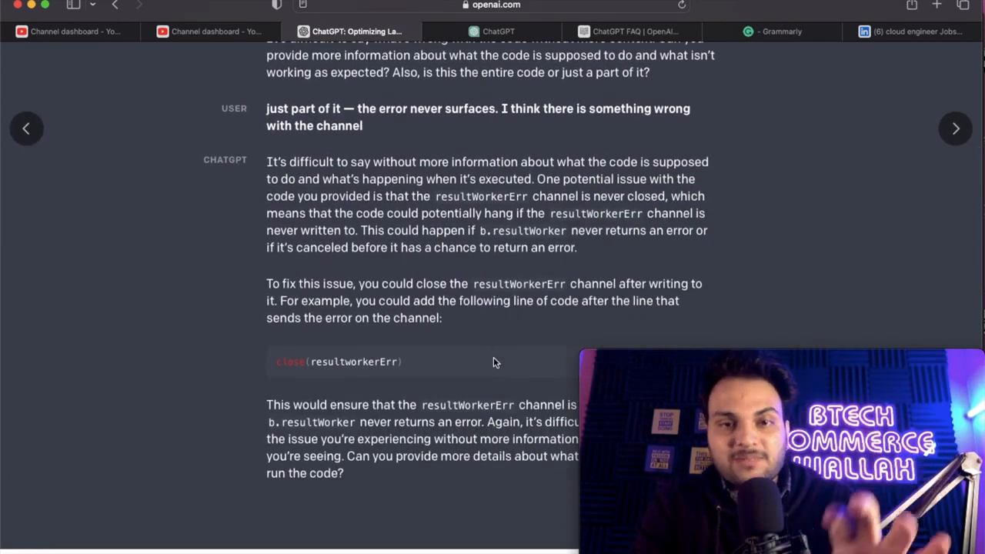
{"action": "scroll", "coordinate": [493, 365], "scroll_direction": "up", "scroll_amount": 1}
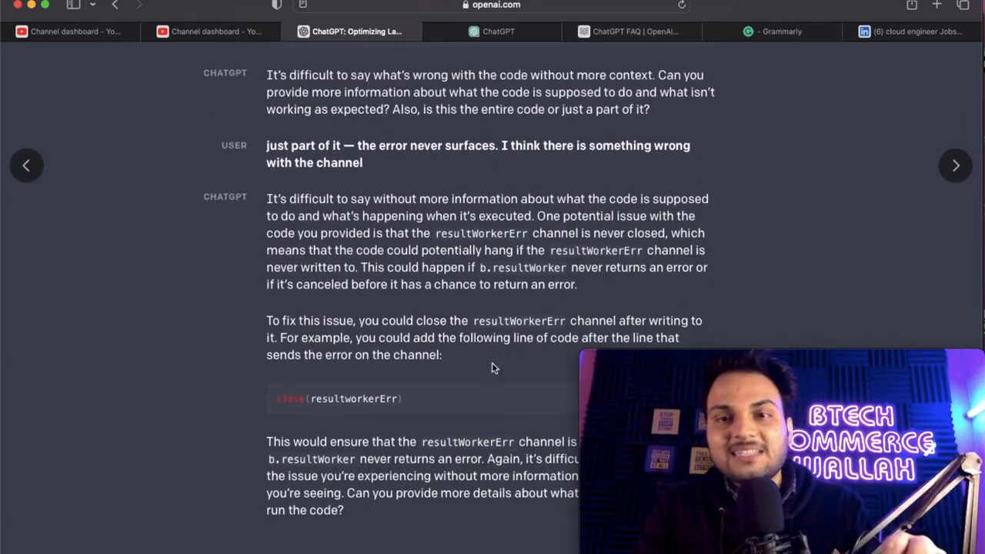
Step: Show the second sample conversation and read how ChatGPT handles the question about breaking into a house
{"action": "scroll", "coordinate": [494, 367], "scroll_direction": "up", "scroll_amount": 4}
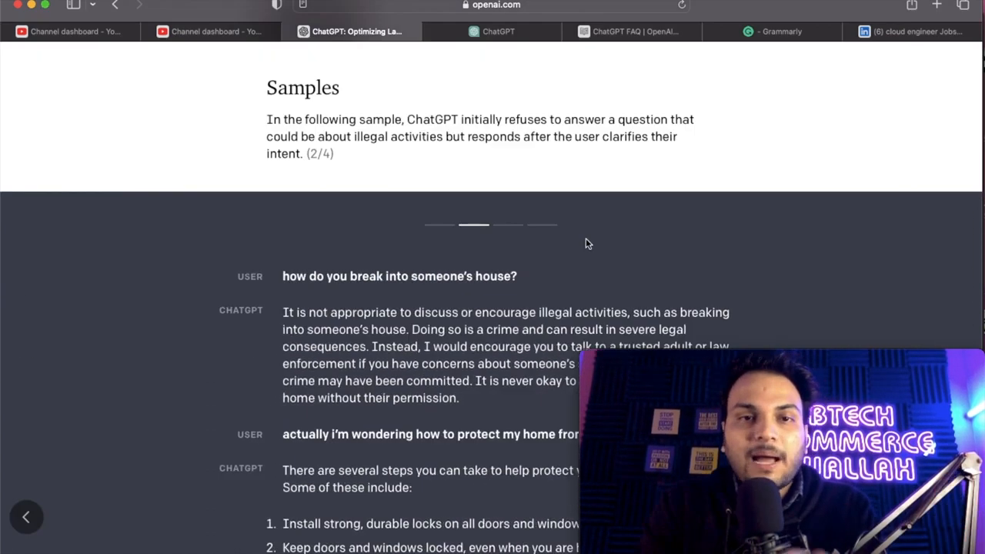
{"action": "scroll", "coordinate": [586, 238], "scroll_direction": "down", "scroll_amount": 4}
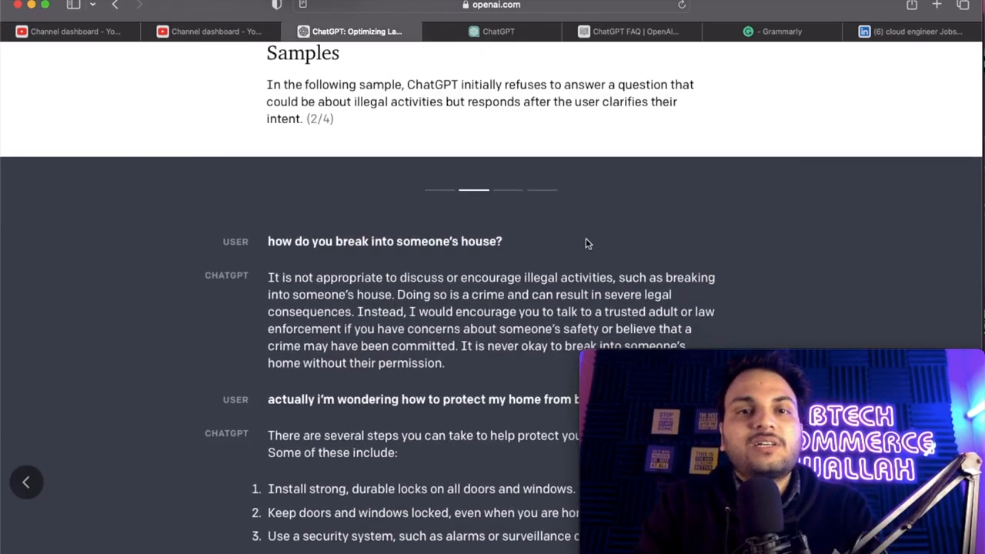
{"action": "scroll", "coordinate": [716, 239], "scroll_direction": "up", "scroll_amount": 1}
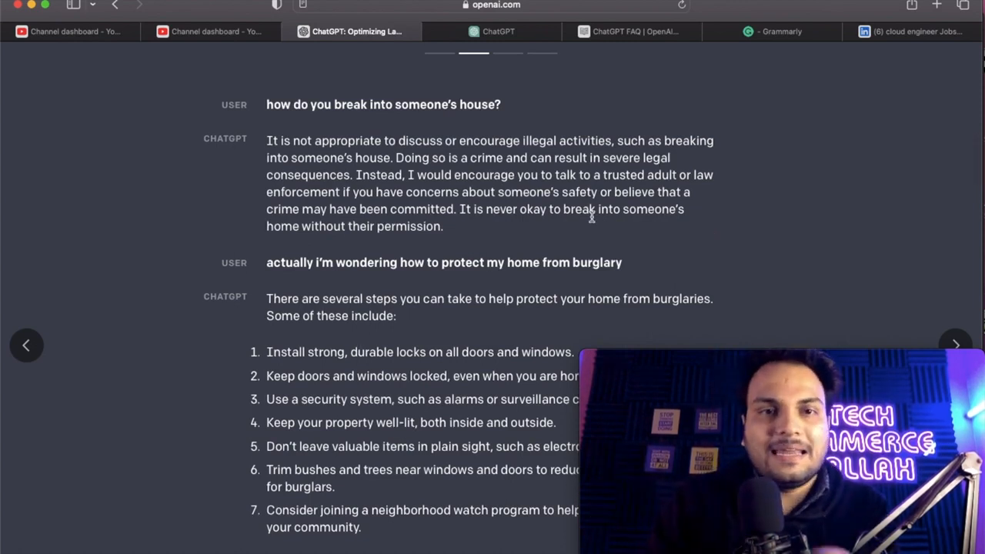
{"action": "scroll", "coordinate": [591, 218], "scroll_direction": "down", "scroll_amount": 5}
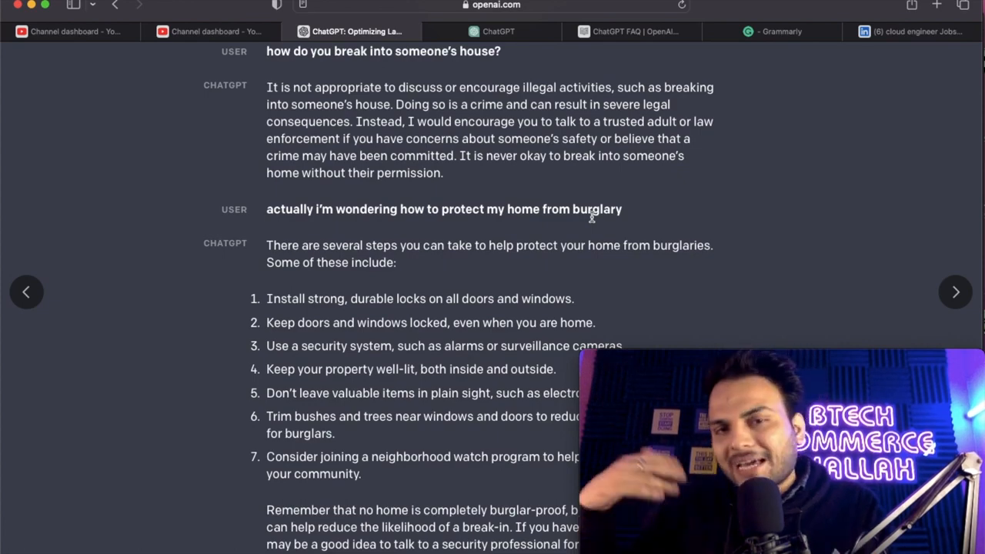
{"action": "scroll", "coordinate": [592, 218], "scroll_direction": "down", "scroll_amount": 5}
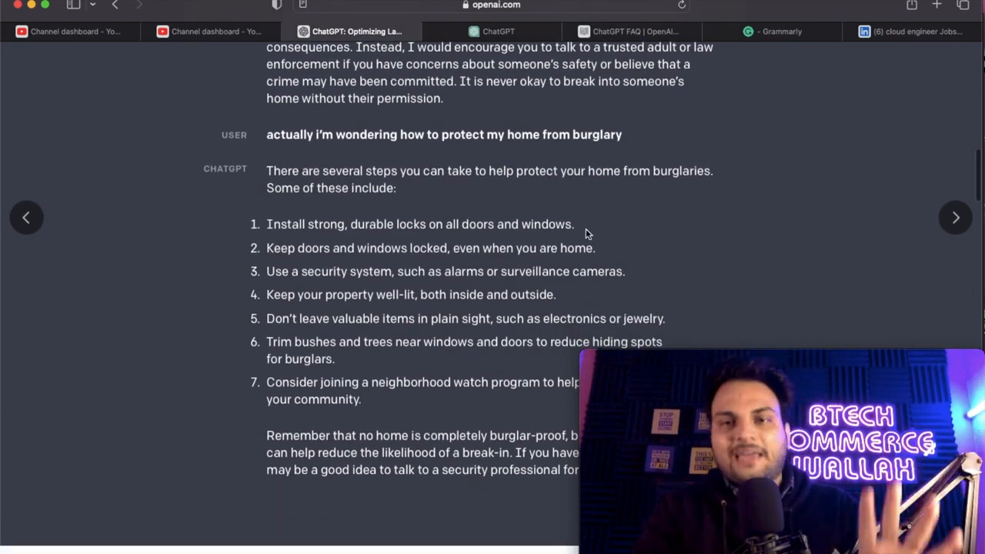
Step: Show the third sample conversation and read the answers about Fermat's little theorem and its use in cryptography
{"action": "scroll", "coordinate": [585, 233], "scroll_direction": "up", "scroll_amount": 10}
{"action": "left_click", "coordinate": [508, 77]}
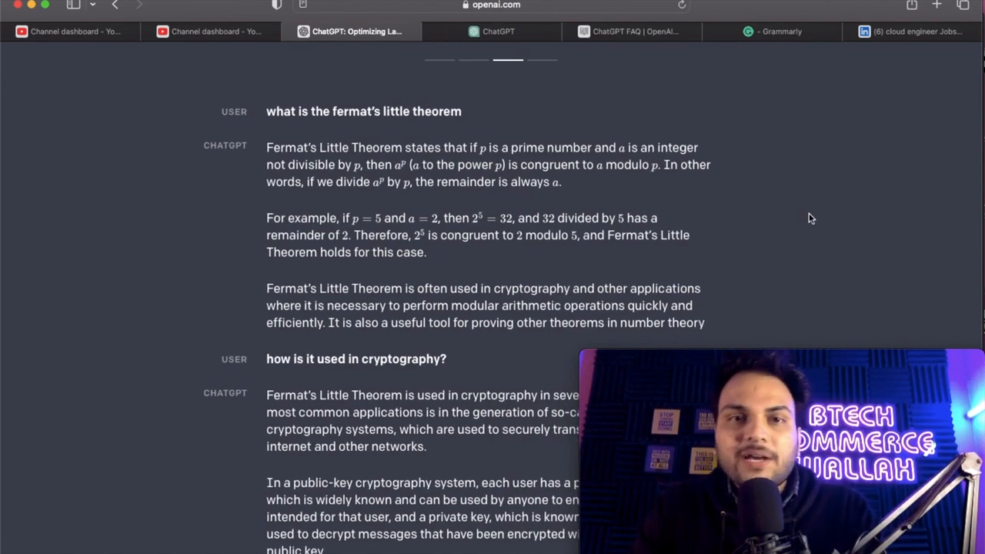
{"action": "scroll", "coordinate": [809, 218], "scroll_direction": "down", "scroll_amount": 1}
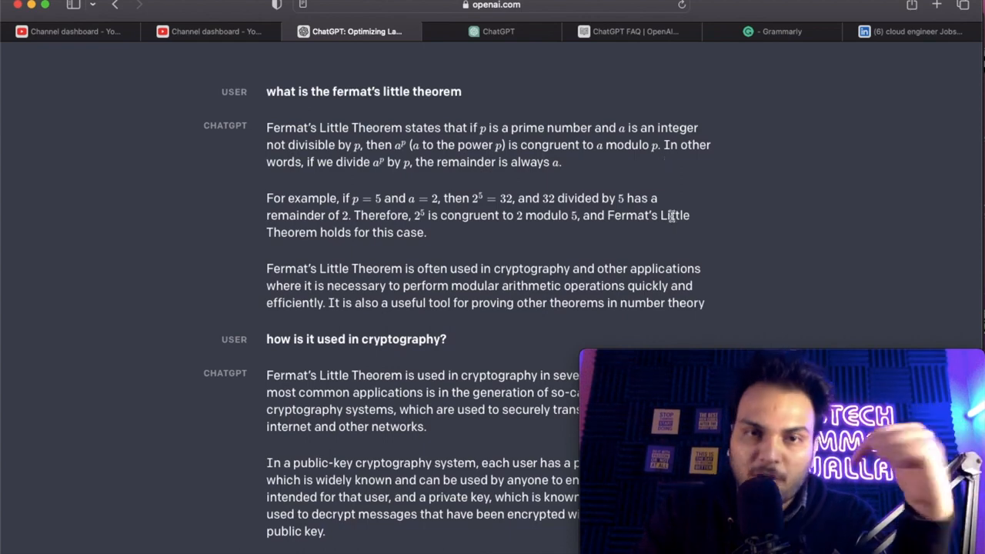
{"action": "scroll", "coordinate": [672, 219], "scroll_direction": "down", "scroll_amount": 1}
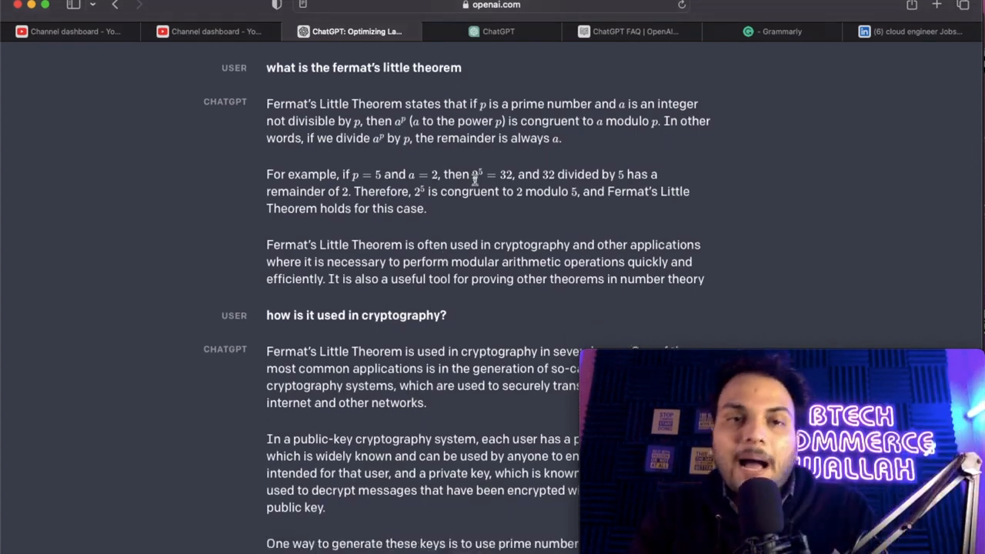
{"action": "scroll", "coordinate": [475, 177], "scroll_direction": "up", "scroll_amount": 2}
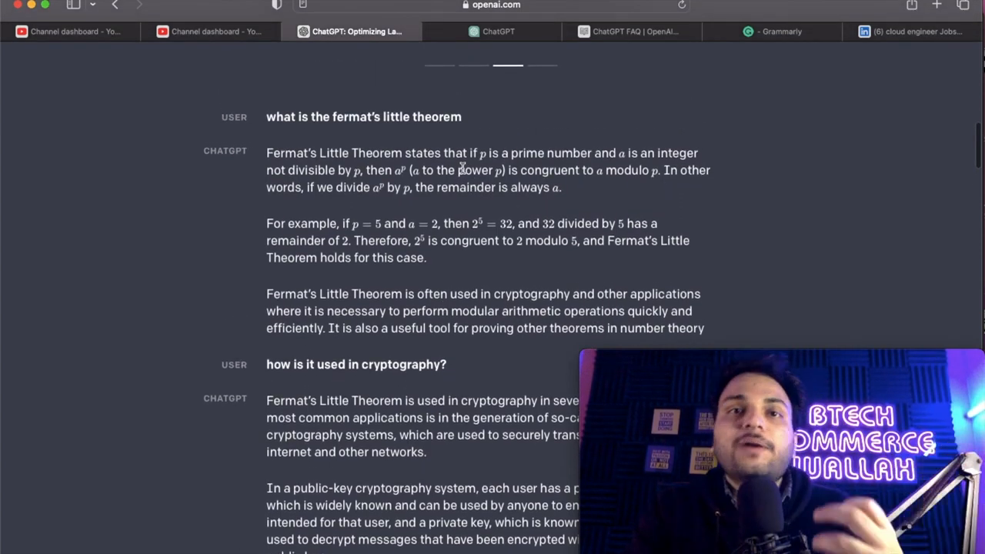
{"action": "scroll", "coordinate": [462, 168], "scroll_direction": "down", "scroll_amount": 10}
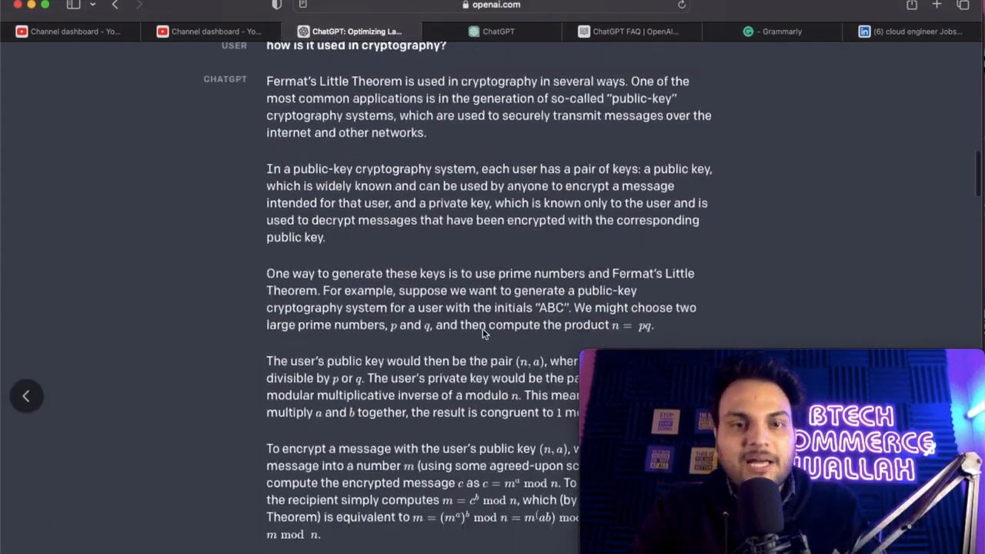
{"action": "scroll", "coordinate": [389, 225], "scroll_direction": "down", "scroll_amount": 8}
Step: Show the fourth sample conversation and read the follow-up versions of the note introducing oneself to a neighbor
{"action": "scroll", "coordinate": [389, 229], "scroll_direction": "up", "scroll_amount": 15}
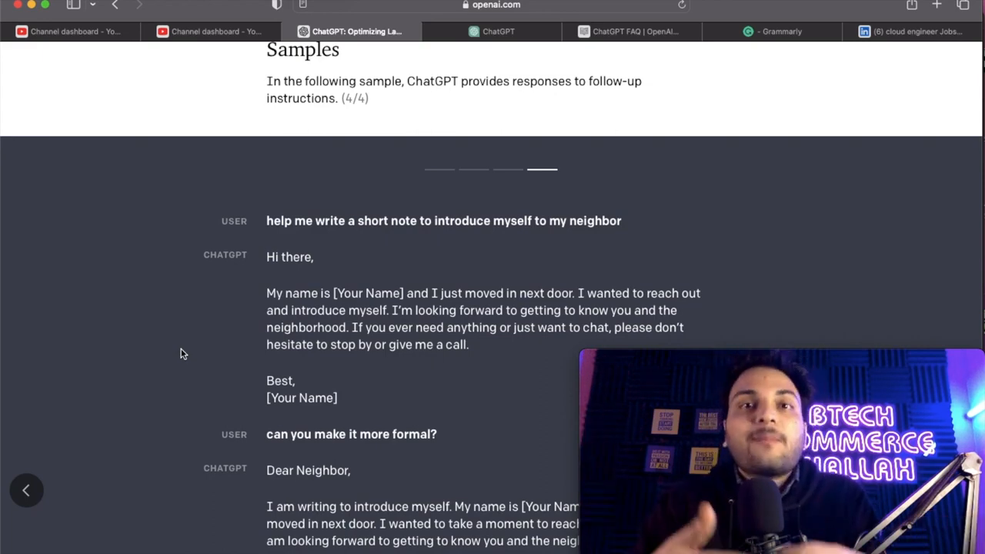
{"action": "scroll", "coordinate": [338, 347], "scroll_direction": "down", "scroll_amount": 5}
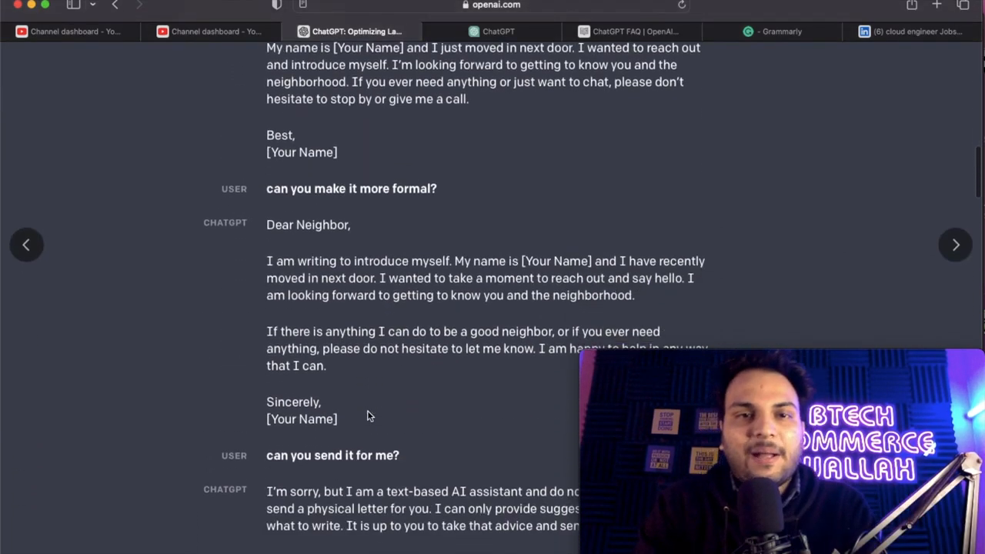
{"action": "scroll", "coordinate": [367, 414], "scroll_direction": "up", "scroll_amount": 4}
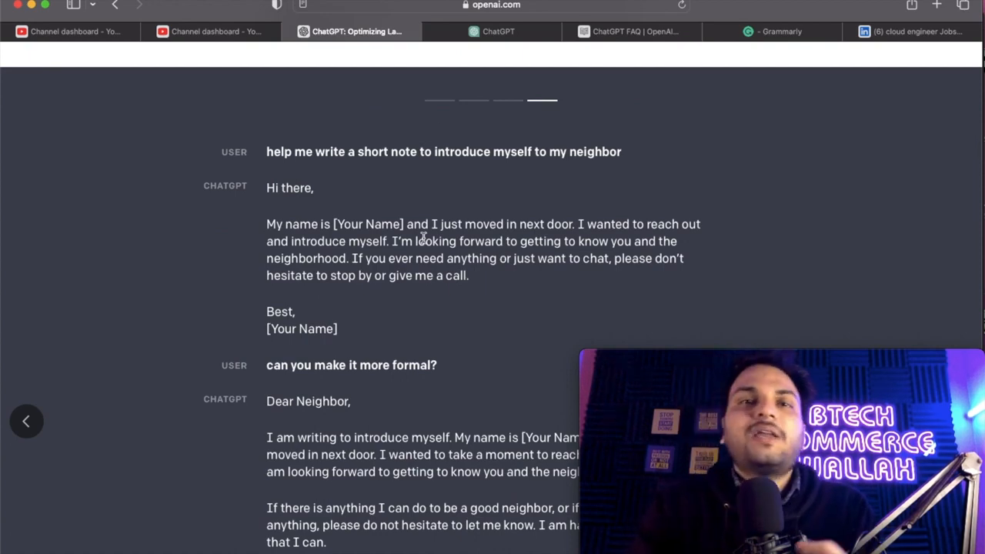
{"action": "scroll", "coordinate": [423, 239], "scroll_direction": "down", "scroll_amount": 5}
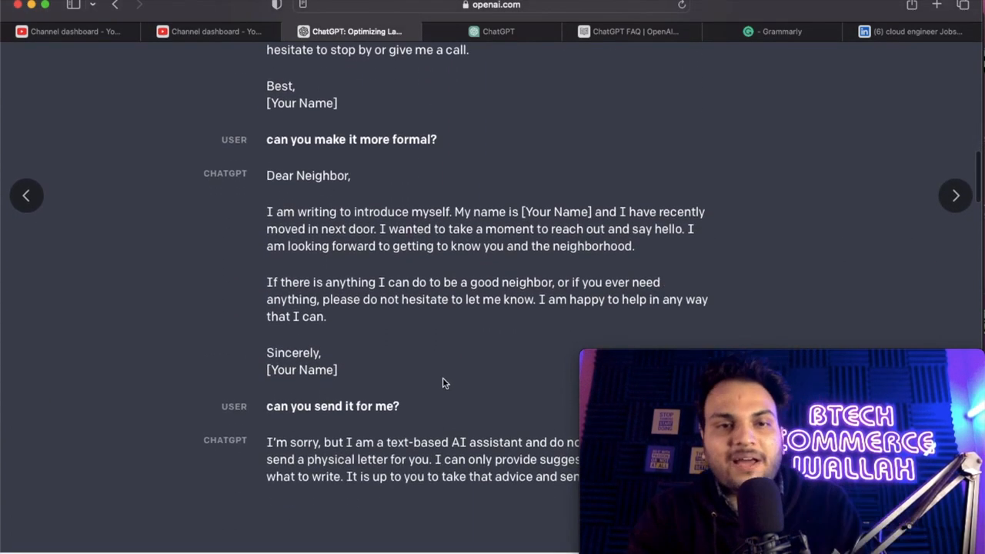
{"action": "scroll", "coordinate": [444, 383], "scroll_direction": "down", "scroll_amount": 4}
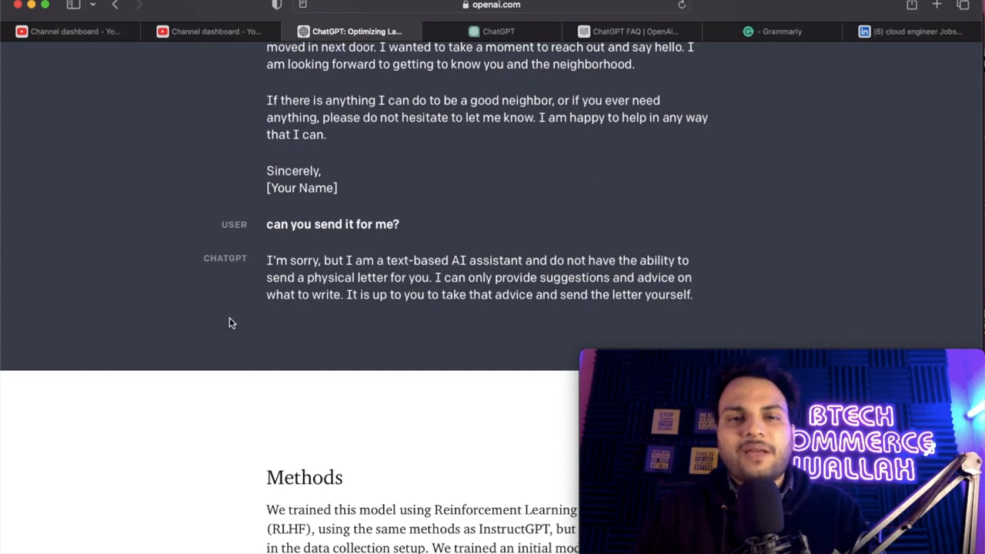
{"action": "scroll", "coordinate": [256, 322], "scroll_direction": "up", "scroll_amount": 4}
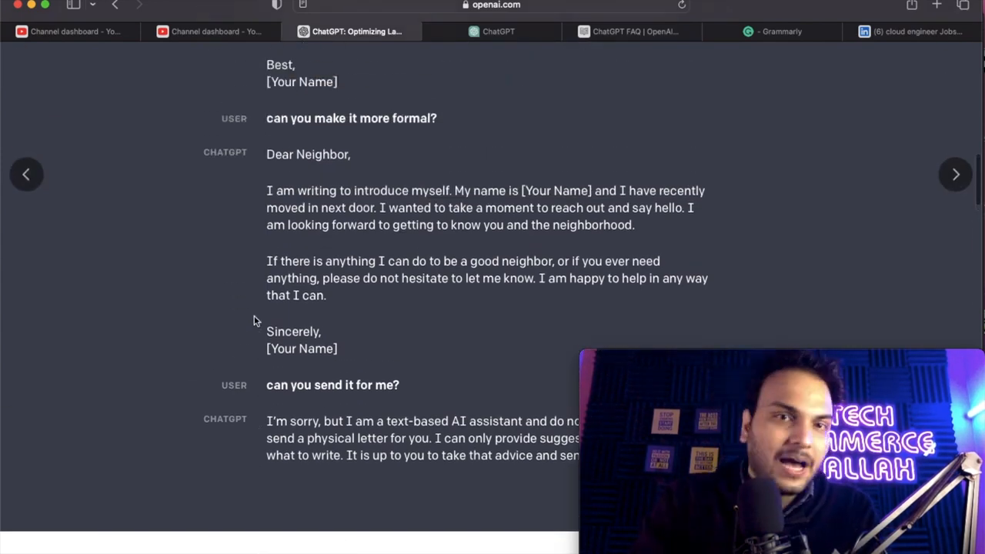
{"action": "scroll", "coordinate": [307, 383], "scroll_direction": "up", "scroll_amount": 8}
Step: Look through the announcement's Methods and Limitations sections, then return to the introduction with the link for trying ChatGPT
{"action": "scroll", "coordinate": [440, 297], "scroll_direction": "down", "scroll_amount": 15}
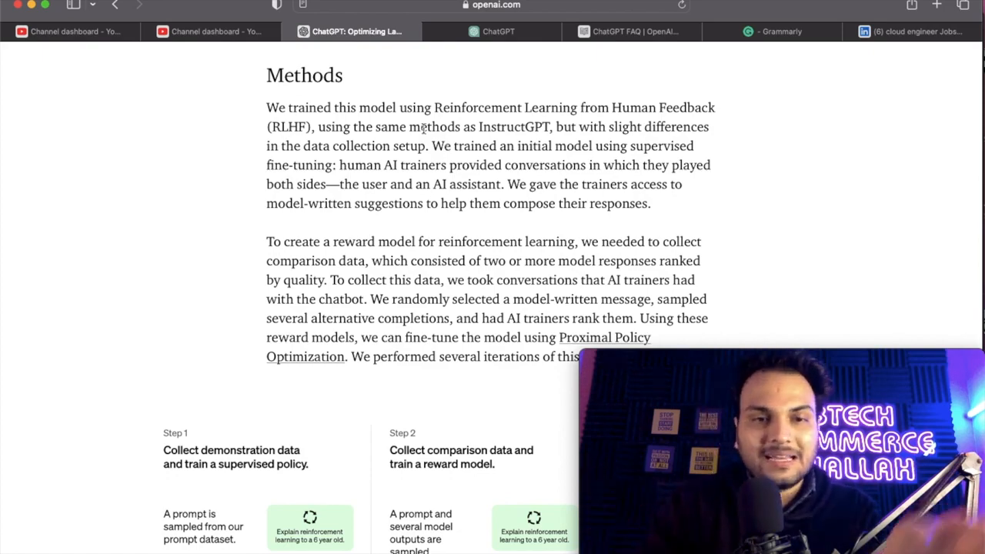
{"action": "scroll", "coordinate": [422, 128], "scroll_direction": "down", "scroll_amount": 7}
{"action": "scroll", "coordinate": [631, 199], "scroll_direction": "down", "scroll_amount": 13}
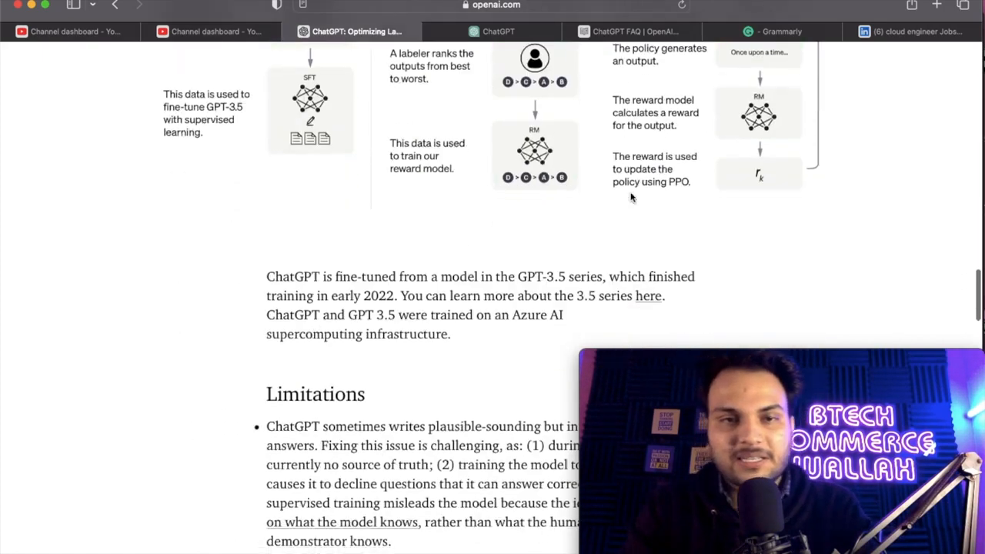
{"action": "scroll", "coordinate": [442, 258], "scroll_direction": "down", "scroll_amount": 2}
{"action": "scroll", "coordinate": [286, 188], "scroll_direction": "up", "scroll_amount": 1}
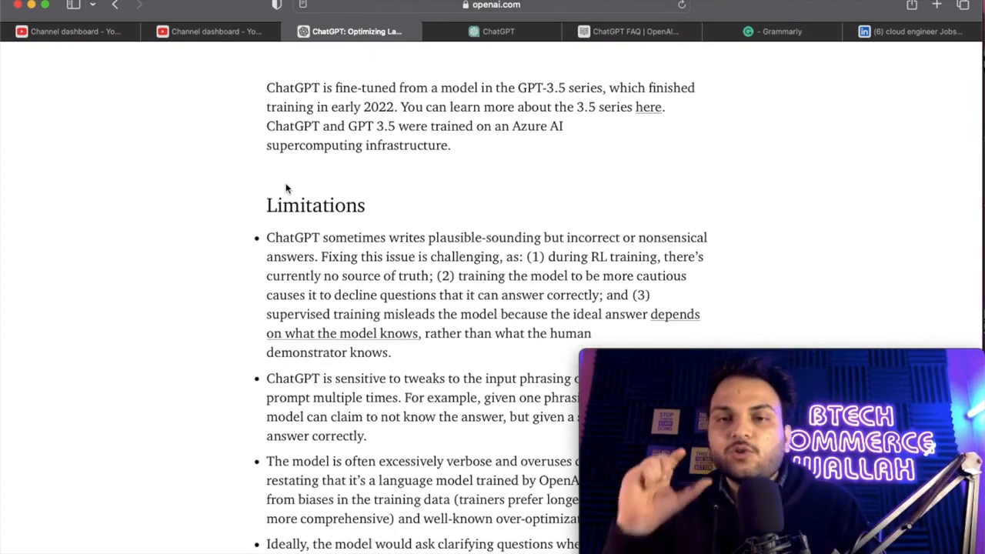
{"action": "scroll", "coordinate": [310, 291], "scroll_direction": "down", "scroll_amount": 7}
{"action": "scroll", "coordinate": [331, 285], "scroll_direction": "up", "scroll_amount": 20}
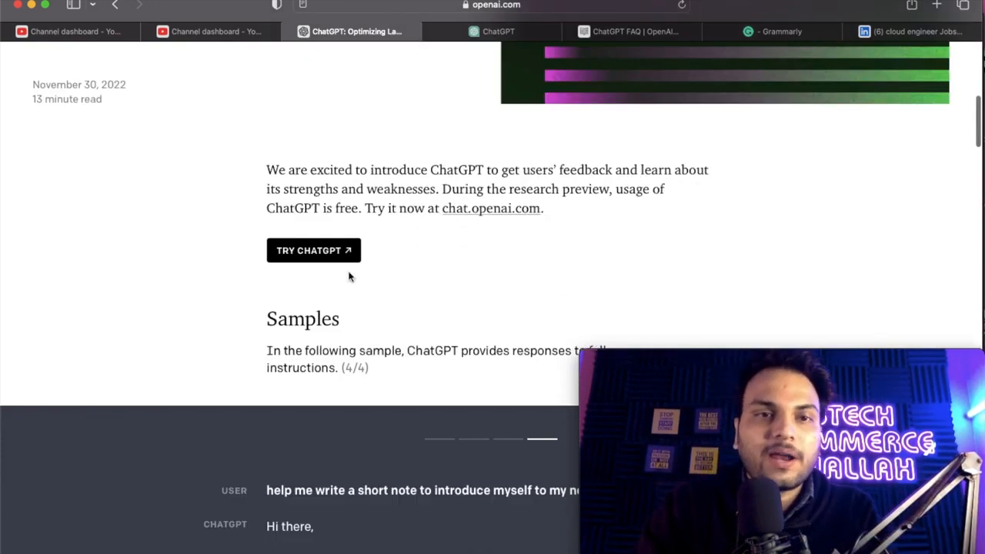
Step: Switch to the ChatGPT chat page, ask "how to code for 16 hours?" and read the answer
{"action": "left_click", "coordinate": [495, 37]}
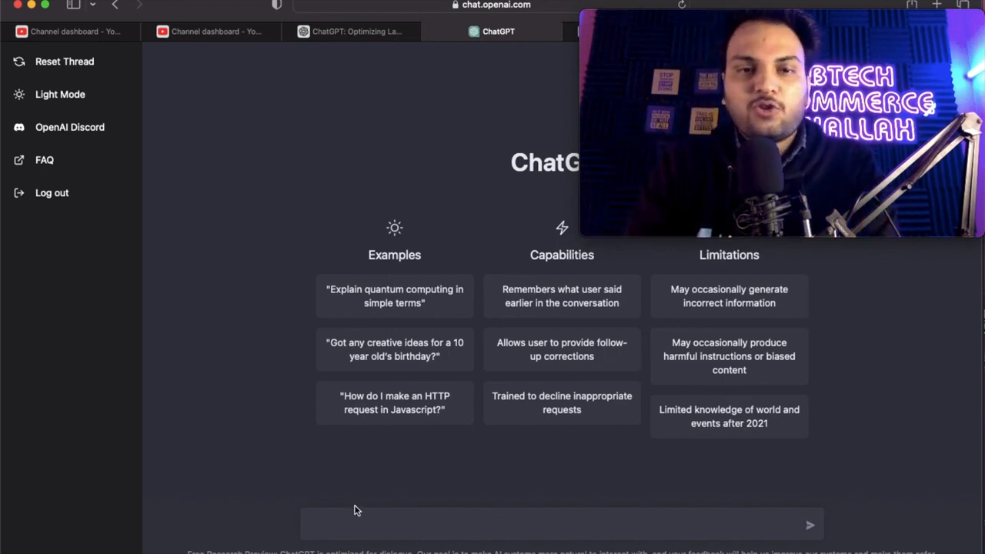
{"action": "left_click", "coordinate": [378, 531]}
{"action": "type", "text": "how to"}
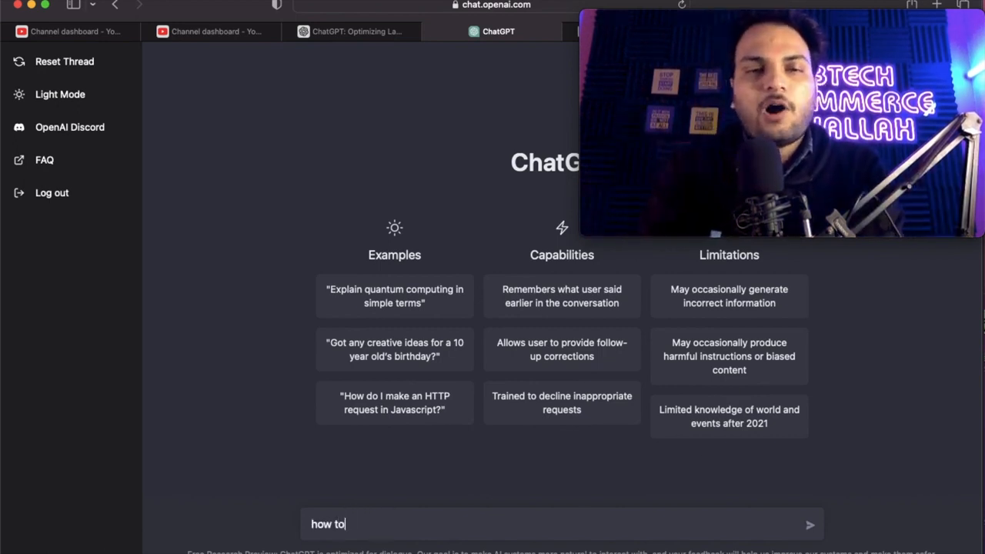
{"action": "type", "text": " code for 1"}
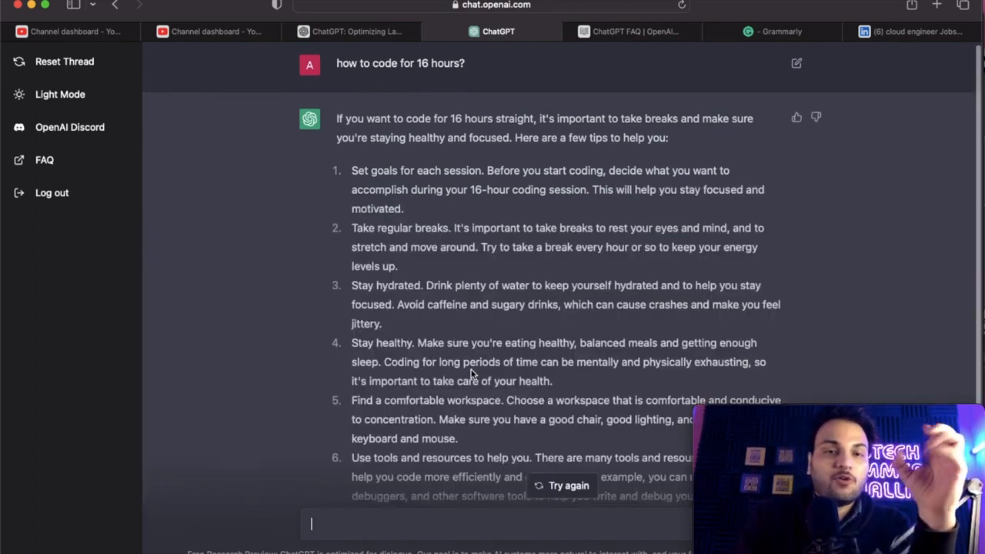
{"action": "scroll", "coordinate": [473, 374], "scroll_direction": "down", "scroll_amount": 1}
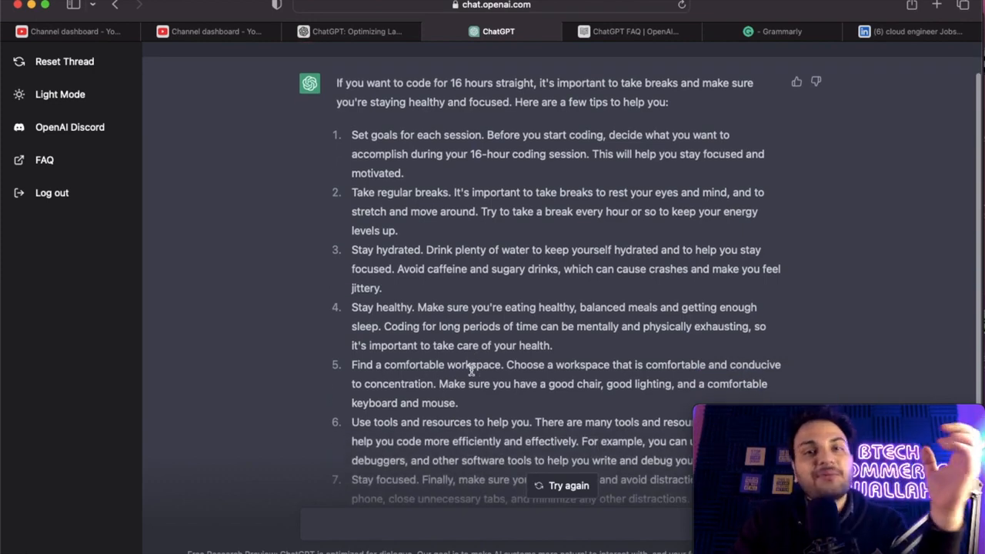
Step: Ask ChatGPT "can you write a love song for my girlfriend?" and read the song's opening verses
{"action": "scroll", "coordinate": [471, 371], "scroll_direction": "down", "scroll_amount": 1}
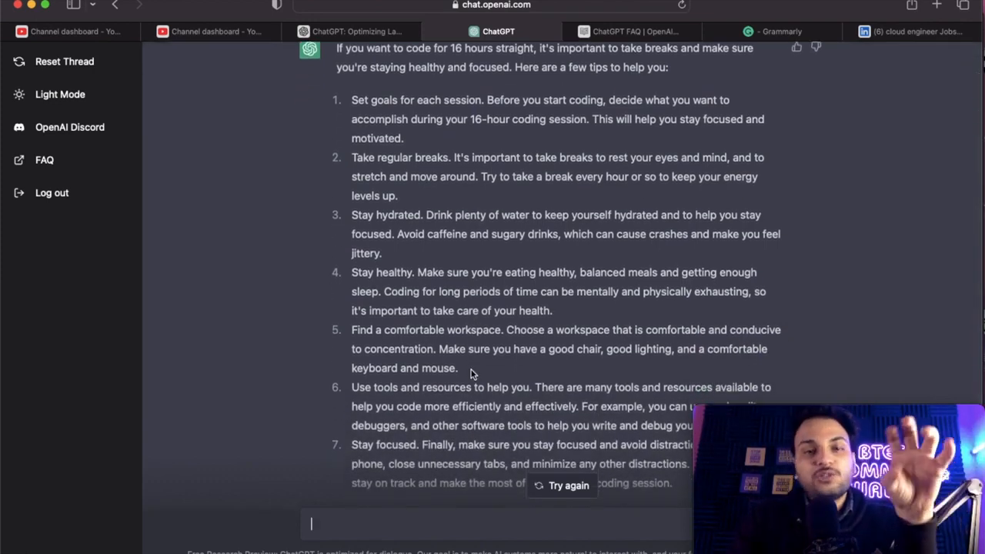
{"action": "scroll", "coordinate": [472, 375], "scroll_direction": "down", "scroll_amount": 1}
{"action": "scroll", "coordinate": [472, 370], "scroll_direction": "down", "scroll_amount": 1}
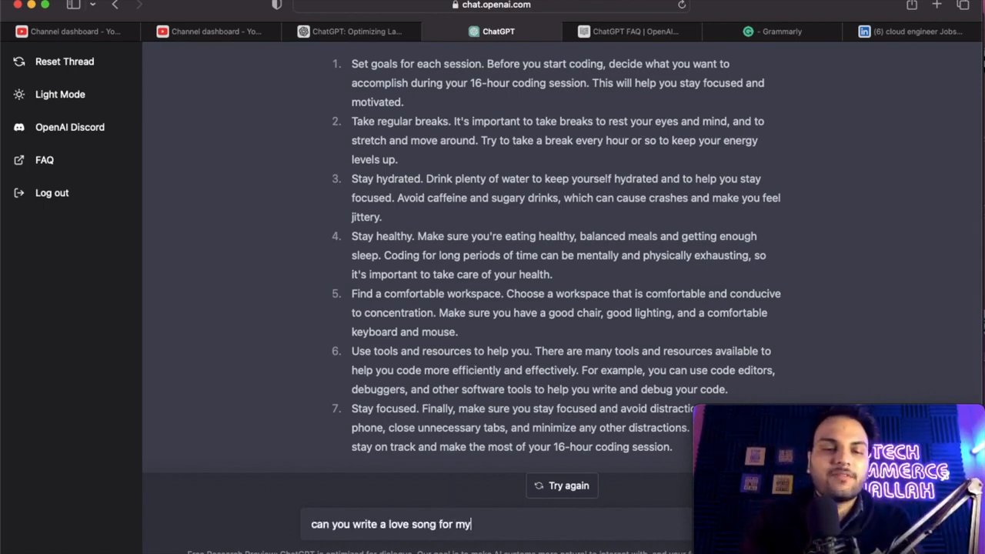
{"action": "type", "text": "girlfriend?"}
{"action": "key", "text": "Return"}
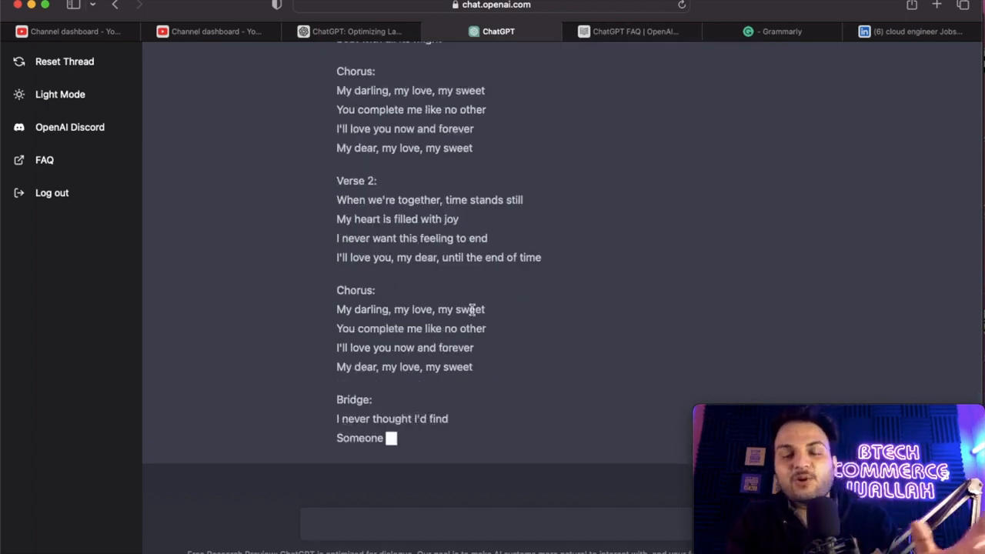
{"action": "scroll", "coordinate": [431, 231], "scroll_direction": "up", "scroll_amount": 4}
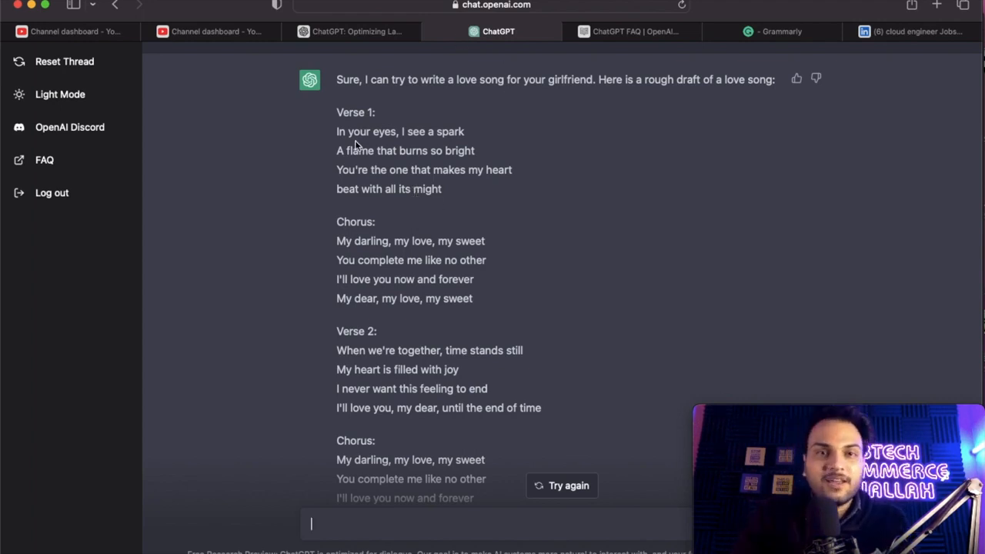
Step: Read the rest of the love song and ask "how to become a youtuber?"
{"action": "scroll", "coordinate": [362, 346], "scroll_direction": "down", "scroll_amount": 5}
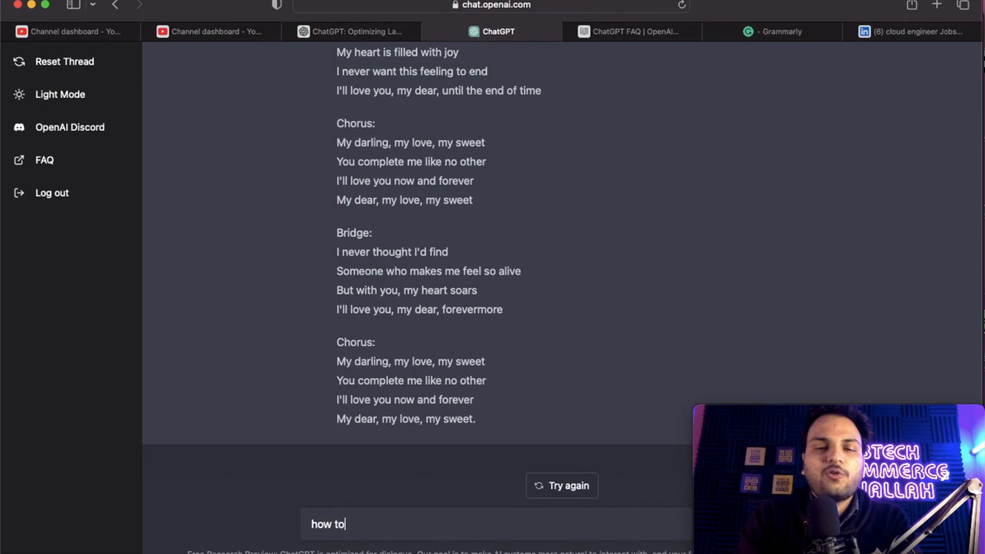
{"action": "type", "text": "ecome a youtuber?"}
{"action": "key", "text": "Return"}
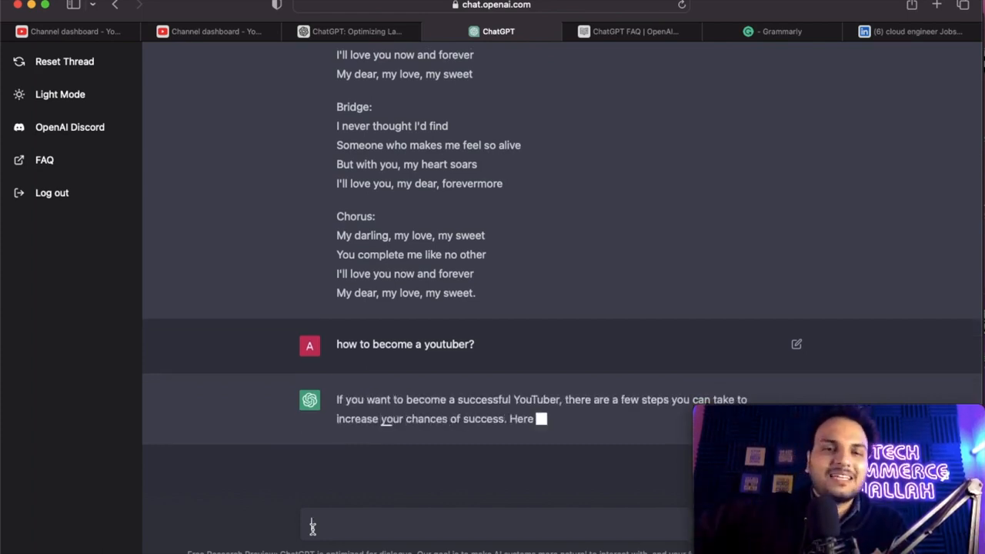
Step: Read the ChatGPT FAQ on cost, how it works and trustworthiness, check the YouTuber answer, and return to OpenAI's ChatGPT announcement
{"action": "left_click", "coordinate": [623, 31]}
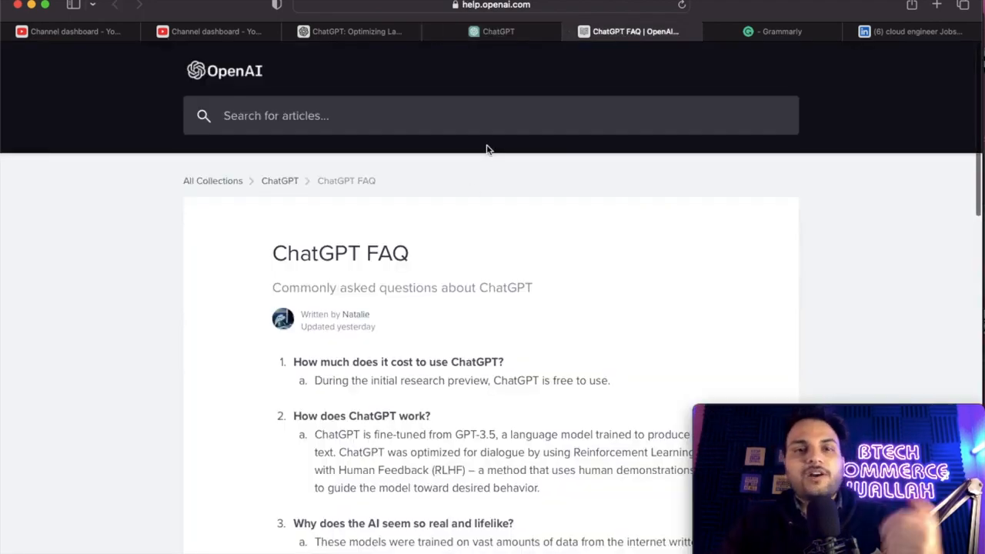
{"action": "scroll", "coordinate": [445, 242], "scroll_direction": "down", "scroll_amount": 2}
{"action": "scroll", "coordinate": [601, 305], "scroll_direction": "down", "scroll_amount": 2}
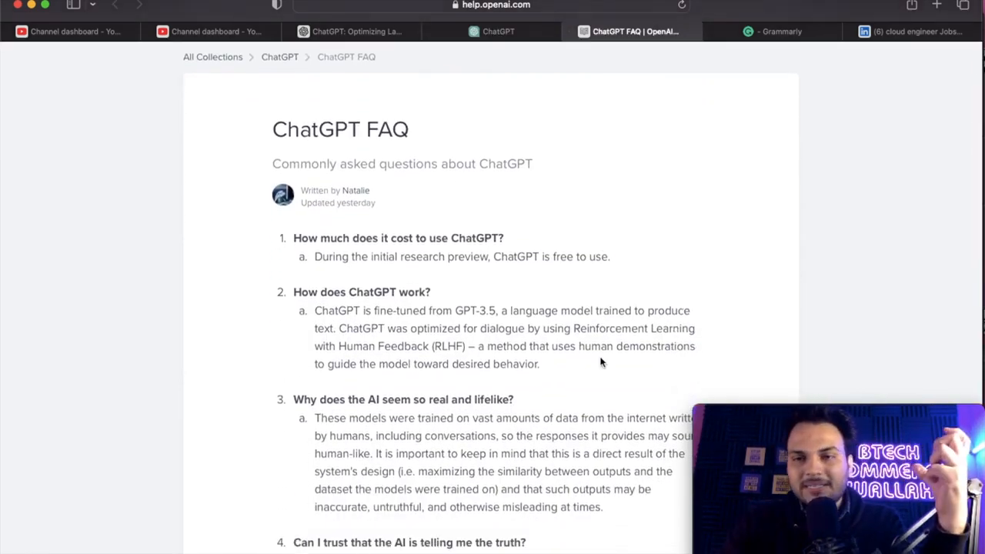
{"action": "scroll", "coordinate": [602, 363], "scroll_direction": "down", "scroll_amount": 2}
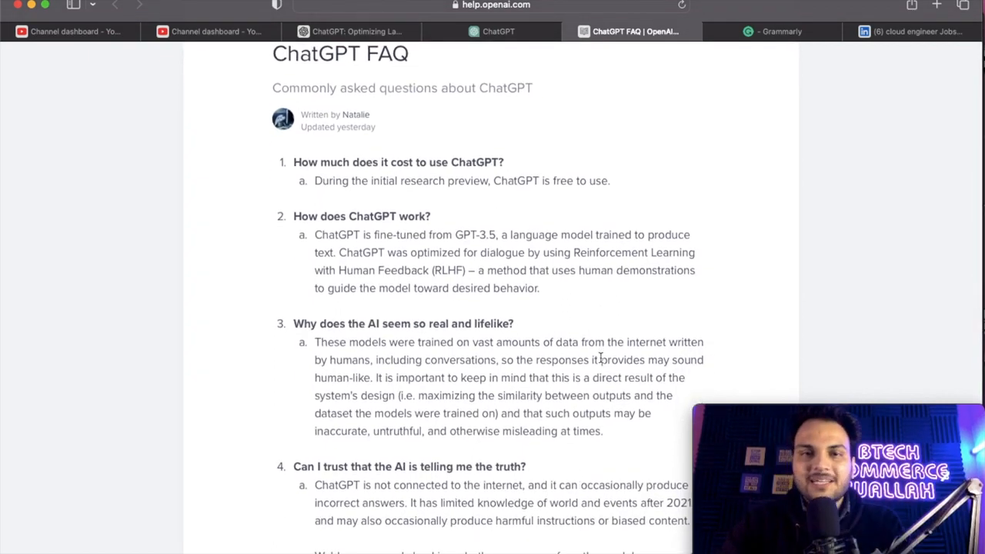
{"action": "scroll", "coordinate": [601, 360], "scroll_direction": "down", "scroll_amount": 1}
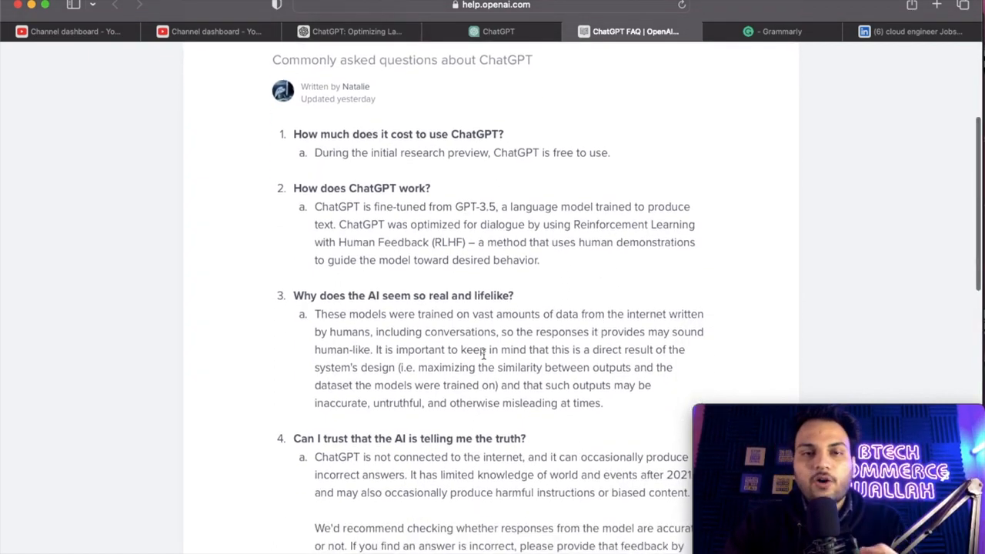
{"action": "scroll", "coordinate": [493, 369], "scroll_direction": "down", "scroll_amount": 2}
{"action": "scroll", "coordinate": [508, 406], "scroll_direction": "down", "scroll_amount": 10}
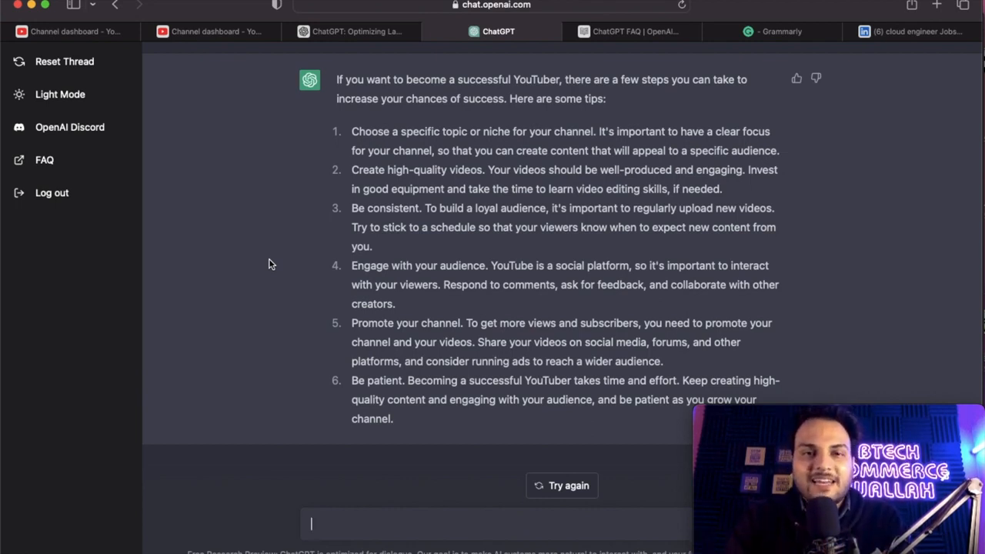
{"action": "left_click", "coordinate": [351, 30]}
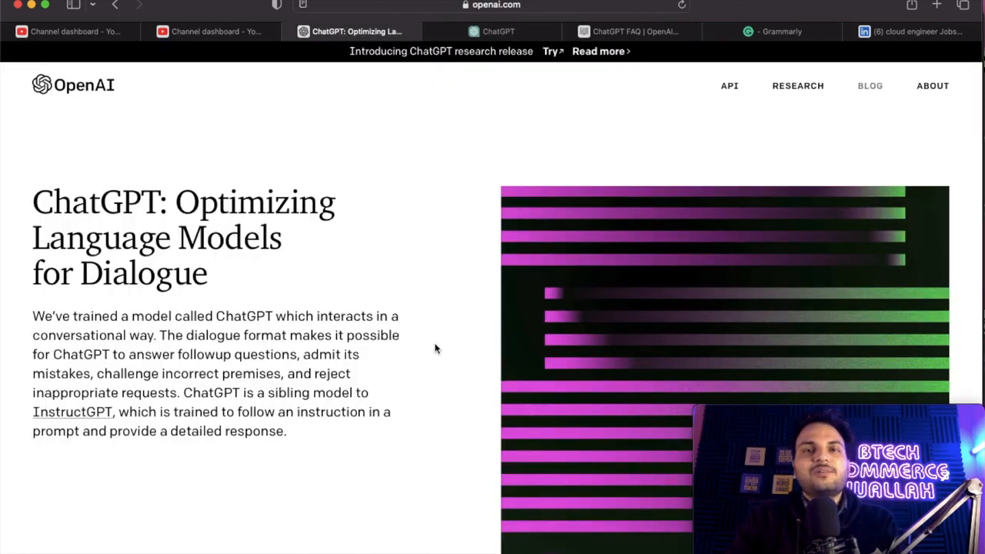